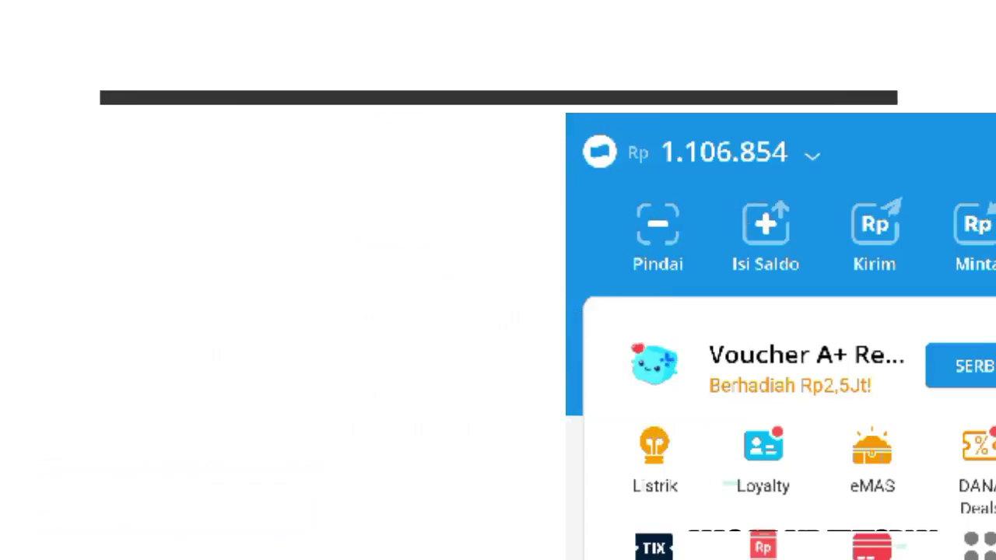
scroll(780, 373, down, 5)
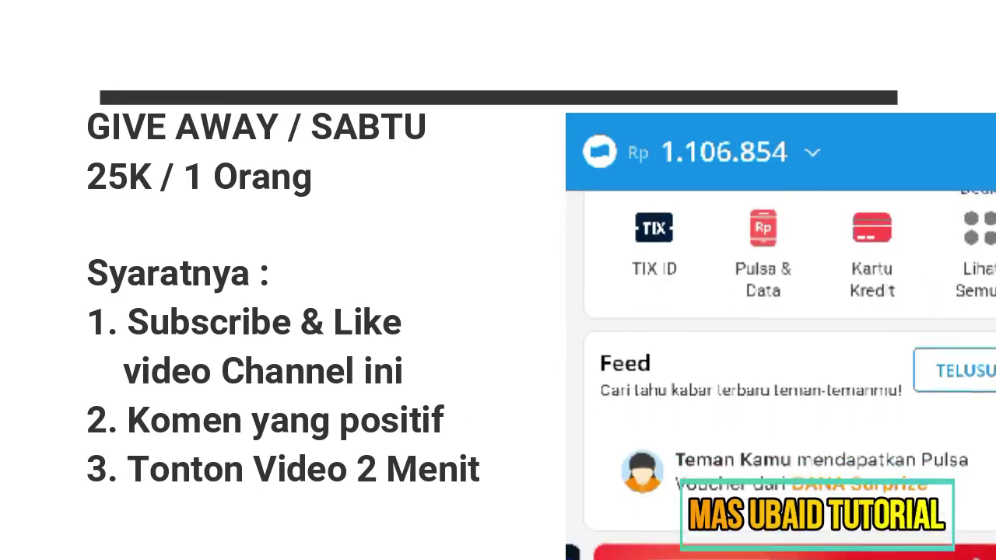
scroll(781, 373, down, 3)
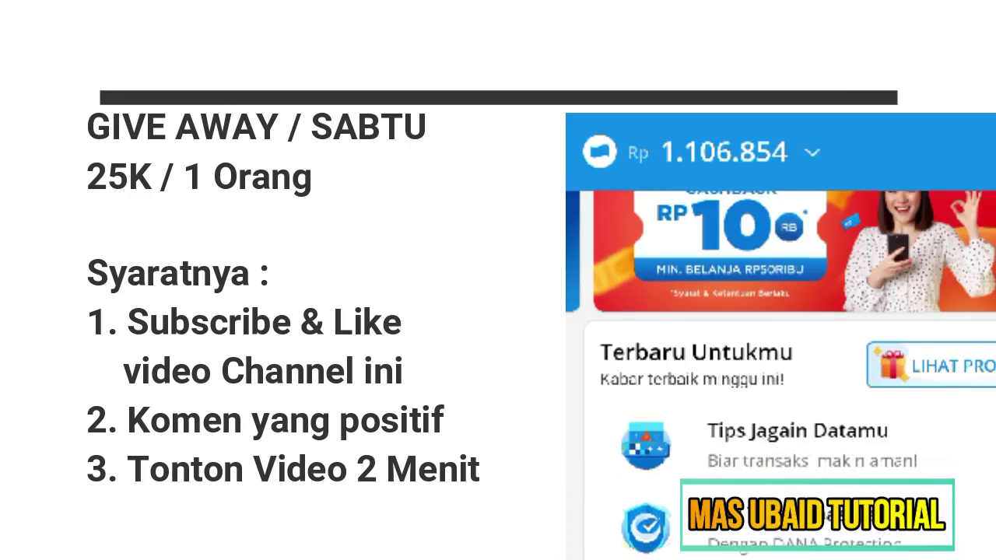
scroll(780, 373, down, 5)
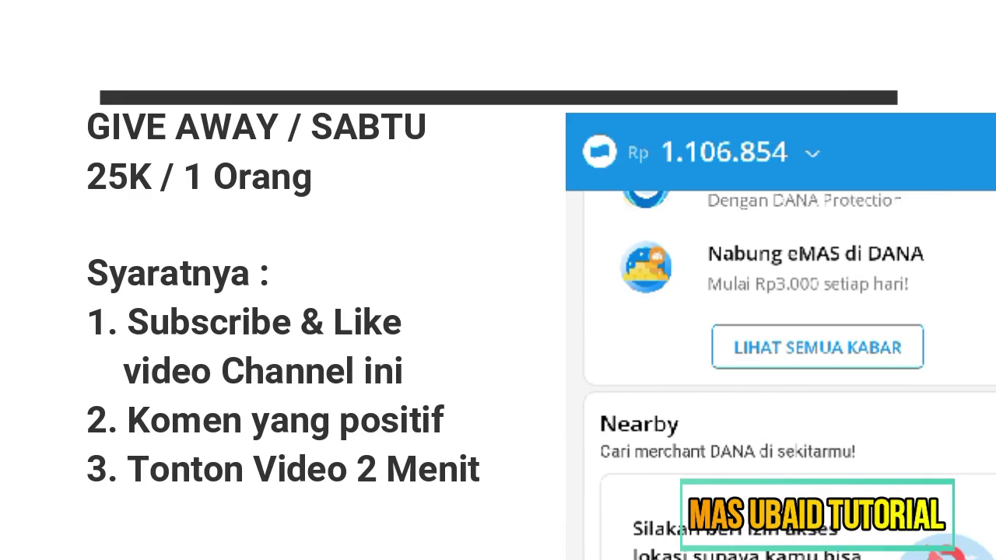
scroll(780, 374, down, 2)
scroll(780, 373, up, 10)
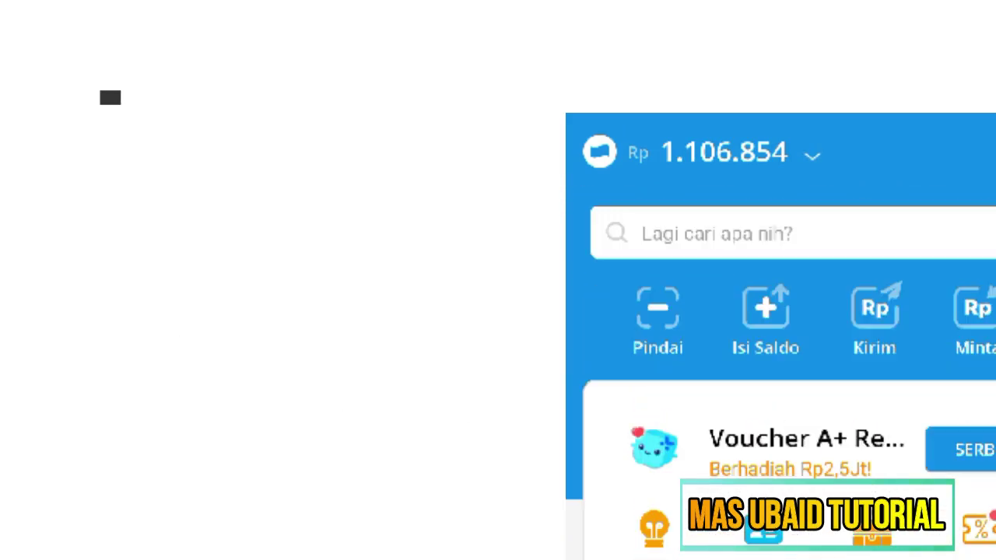
scroll(781, 373, down, 4)
scroll(780, 374, down, 3)
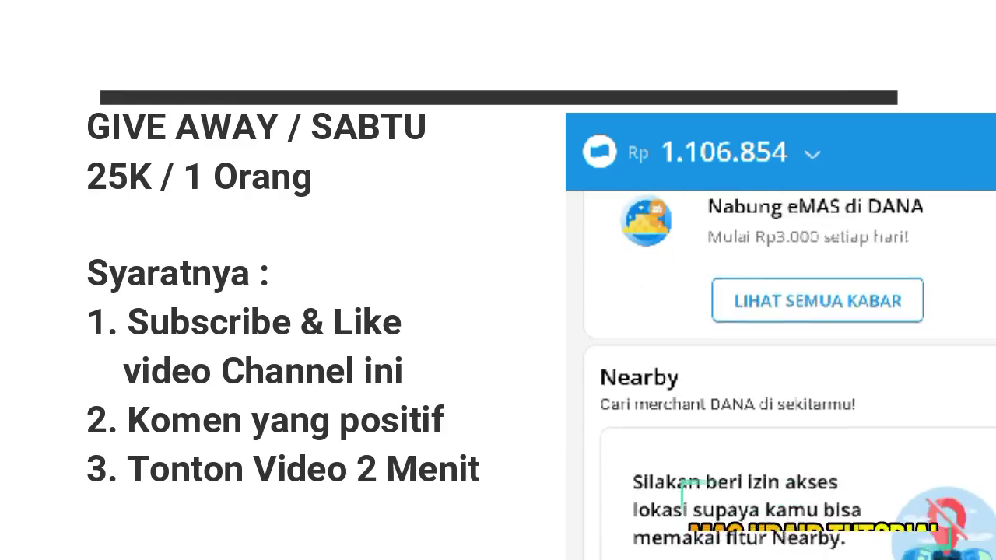
scroll(781, 373, down, 1)
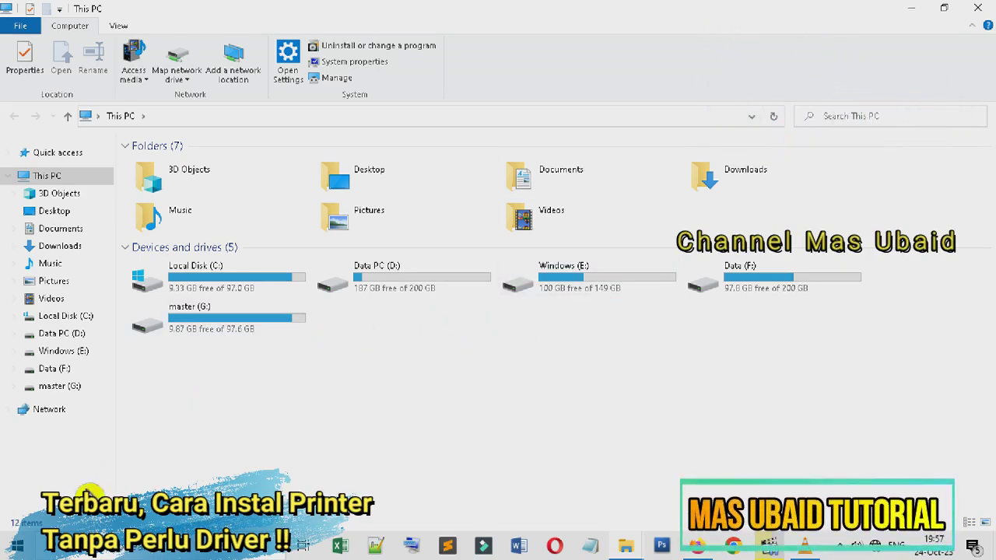
- Open the Devices category in Windows Settings and check which kinds of Bluetooth or other device can be added
click(29, 552)
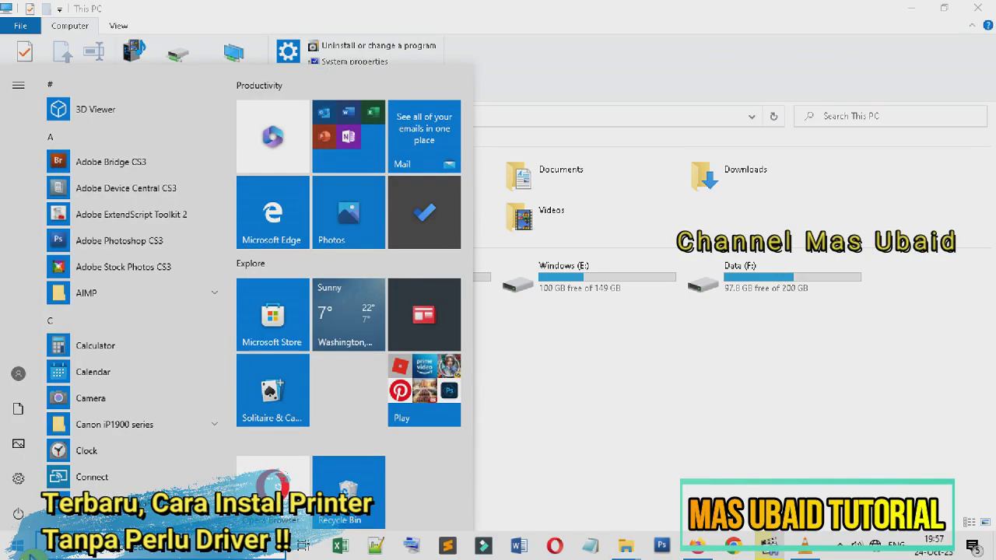
mouse_move(33, 499)
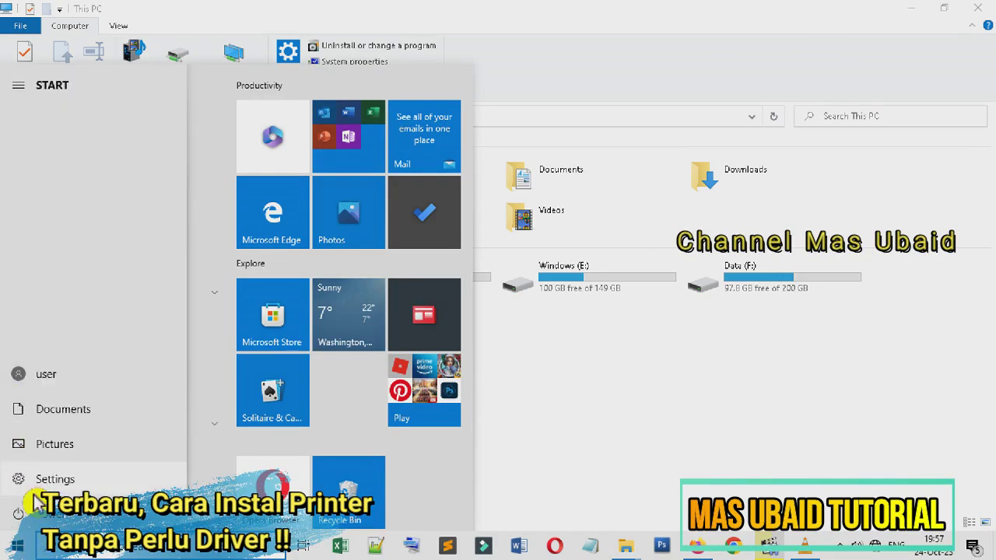
click(54, 479)
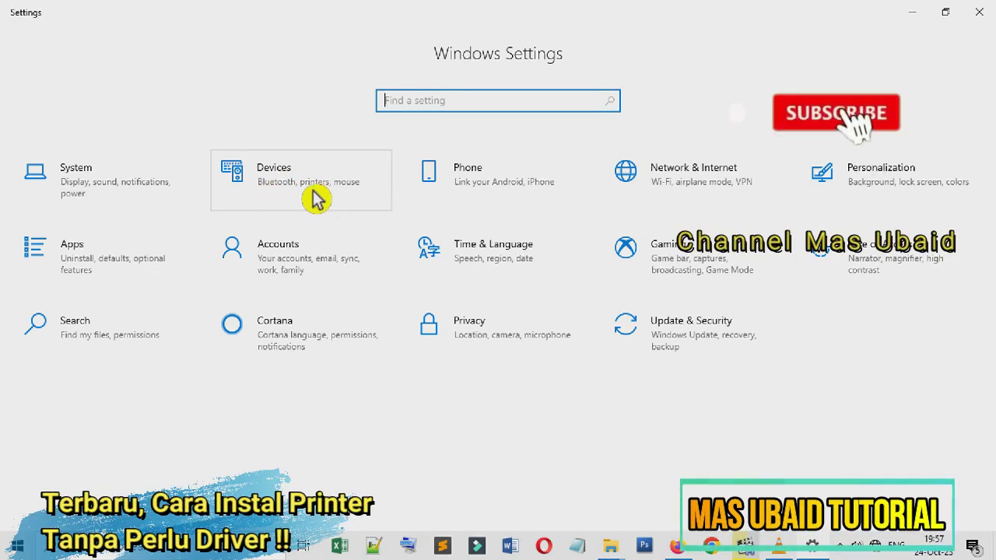
click(312, 200)
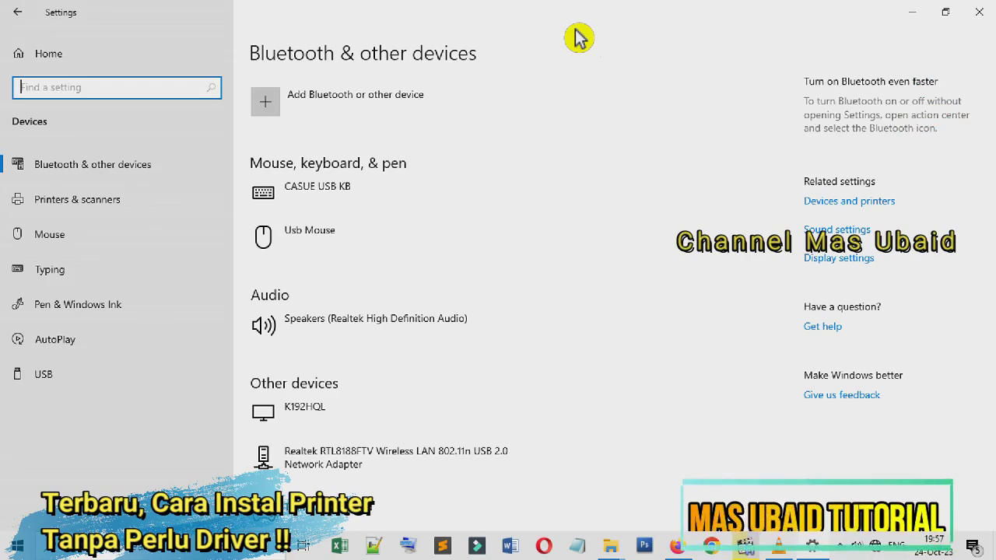
click(387, 122)
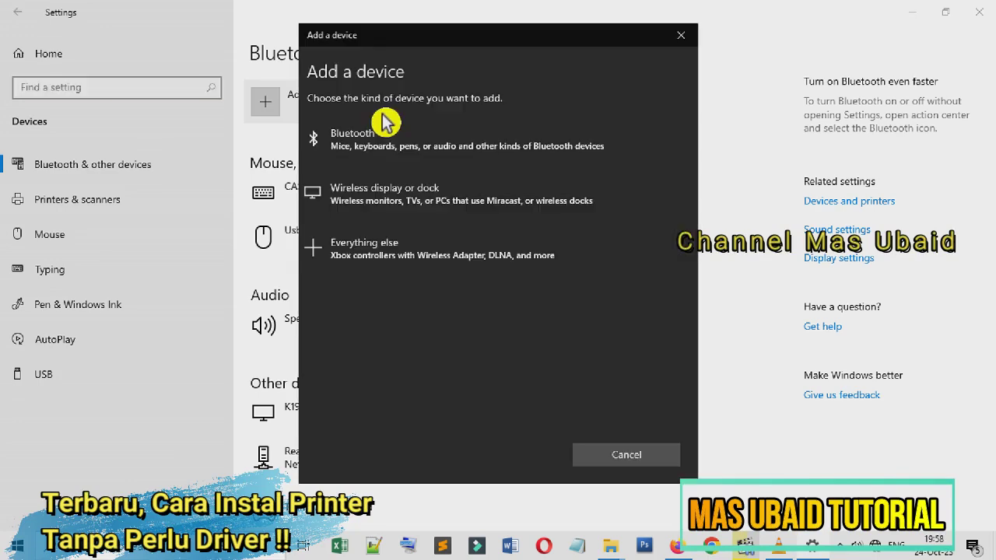
click(682, 35)
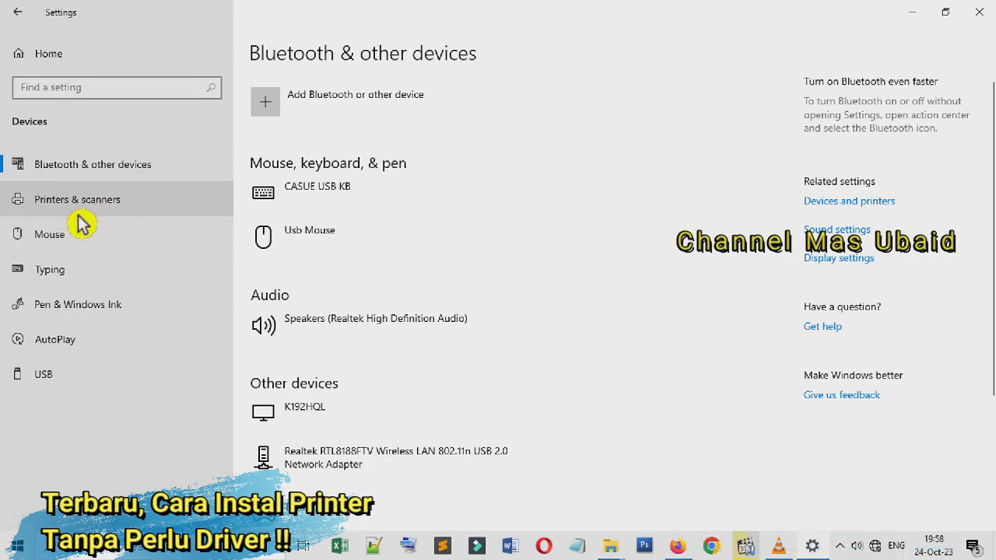
- Start adding a printer under Printers & scanners as a local printer or network printer with manual settings
click(104, 210)
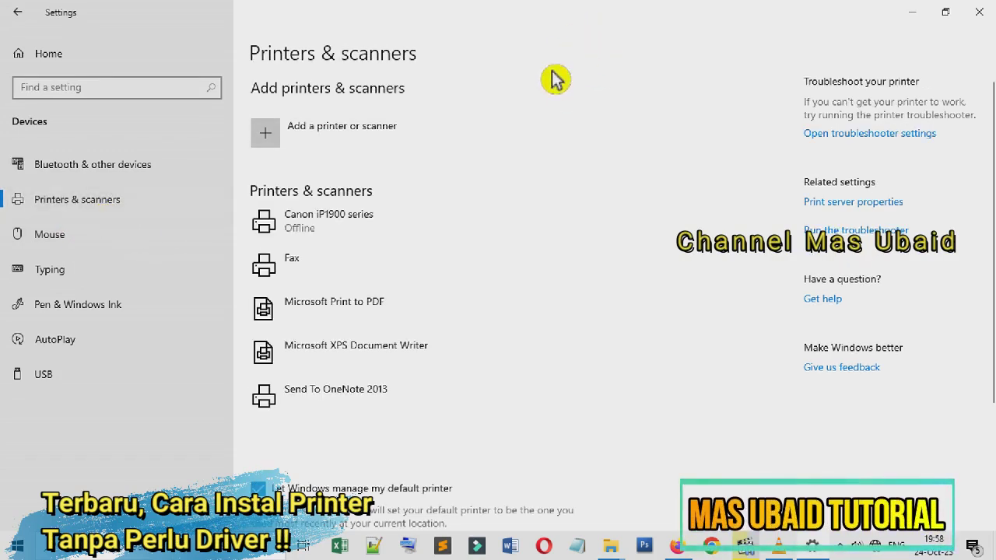
click(358, 160)
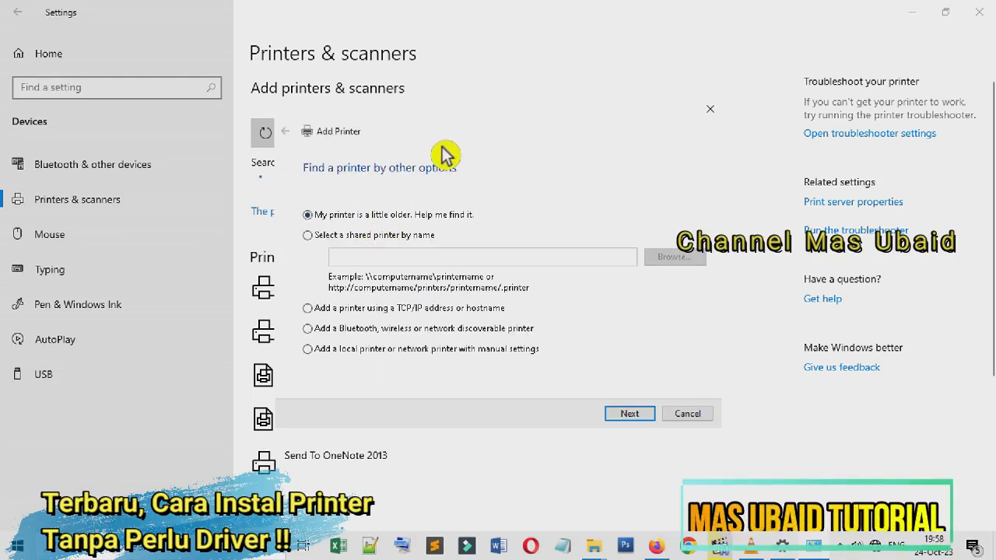
drag(428, 149, 416, 140)
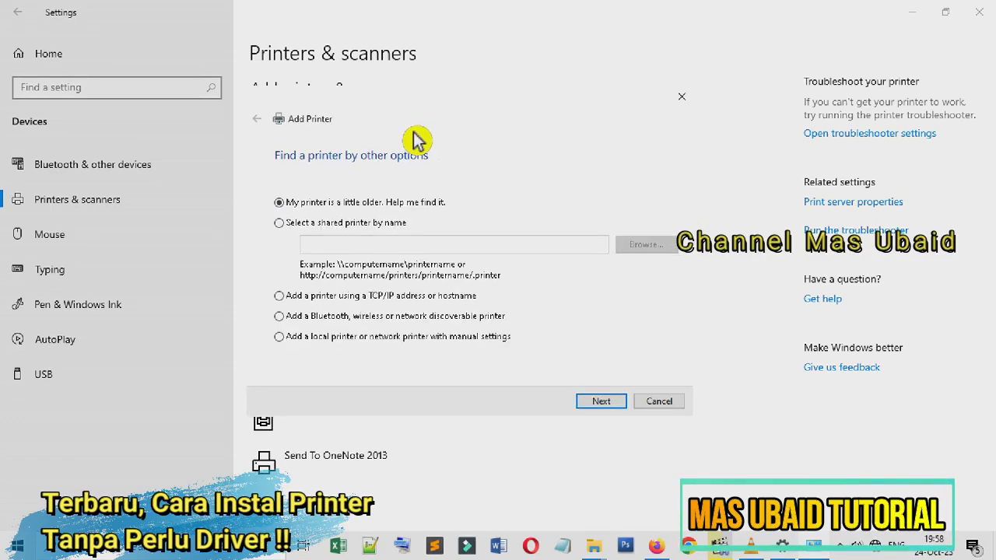
click(343, 325)
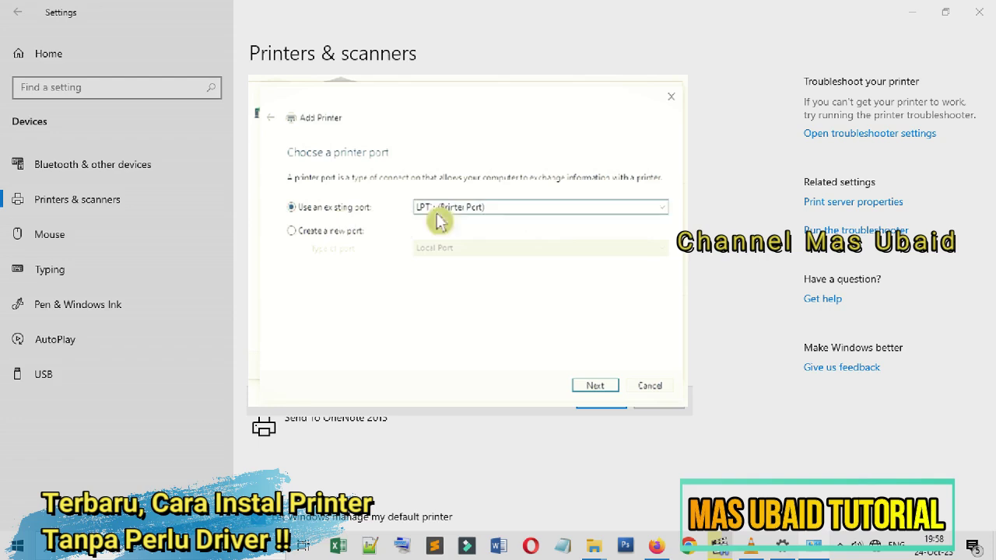
- Set the existing printer port to USB001 (Virtual printer port for USB)
click(512, 222)
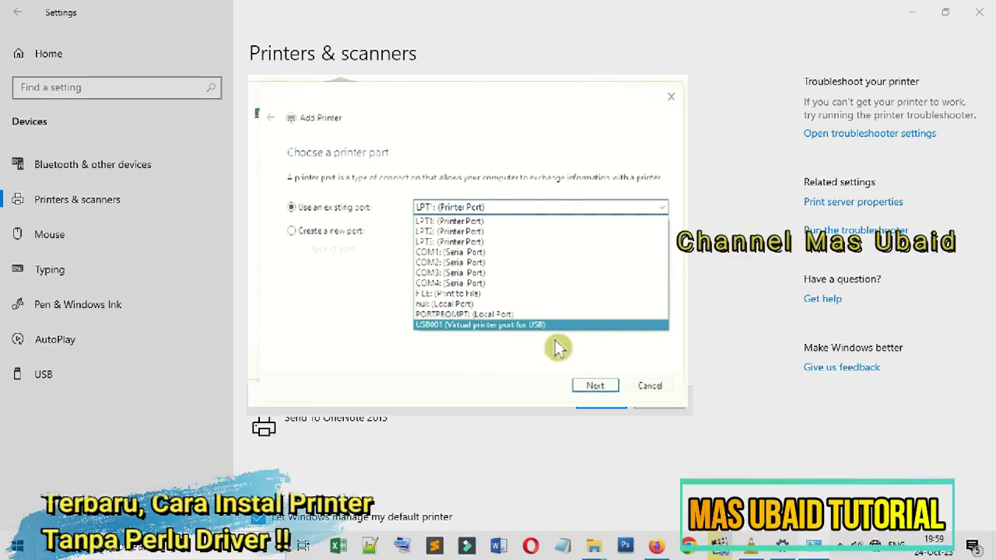
key(Return)
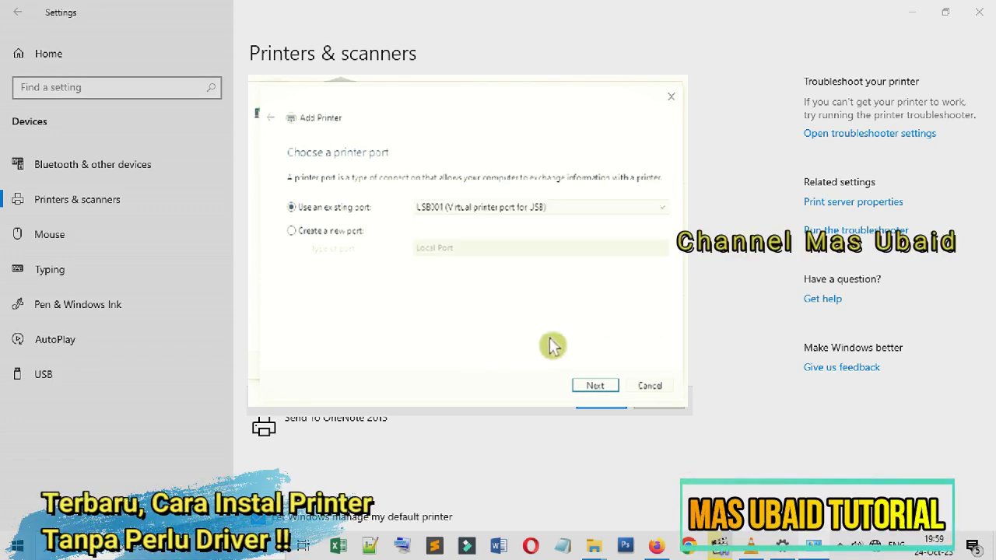
click(606, 391)
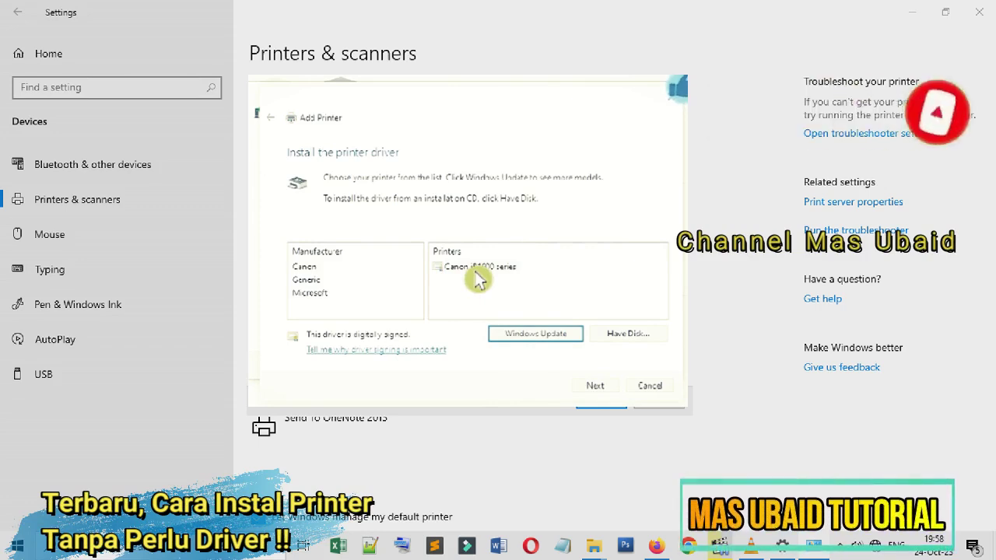
- Choose the Canon iP1900 series printer with its currently installed driver and accept Canon iP1900 series as the printer name
click(473, 268)
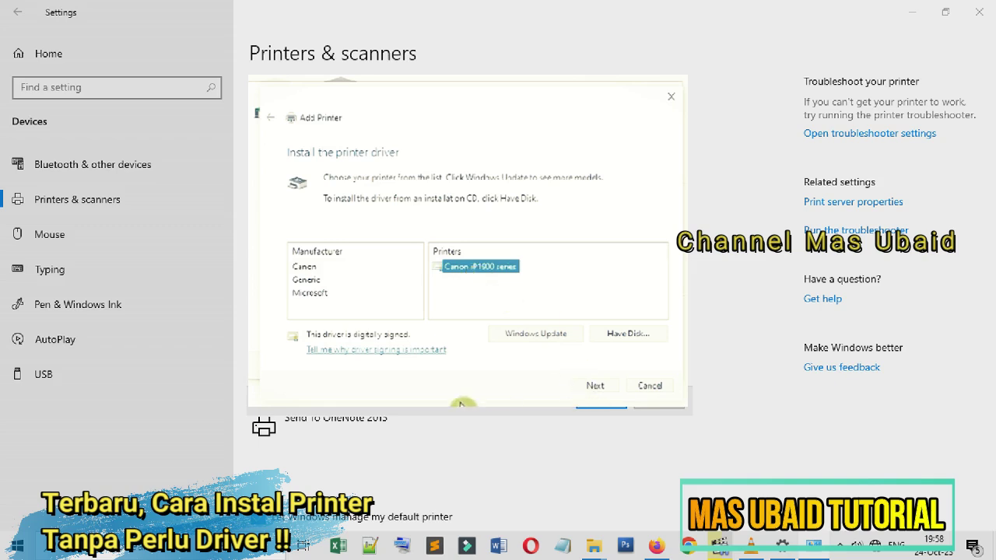
click(611, 398)
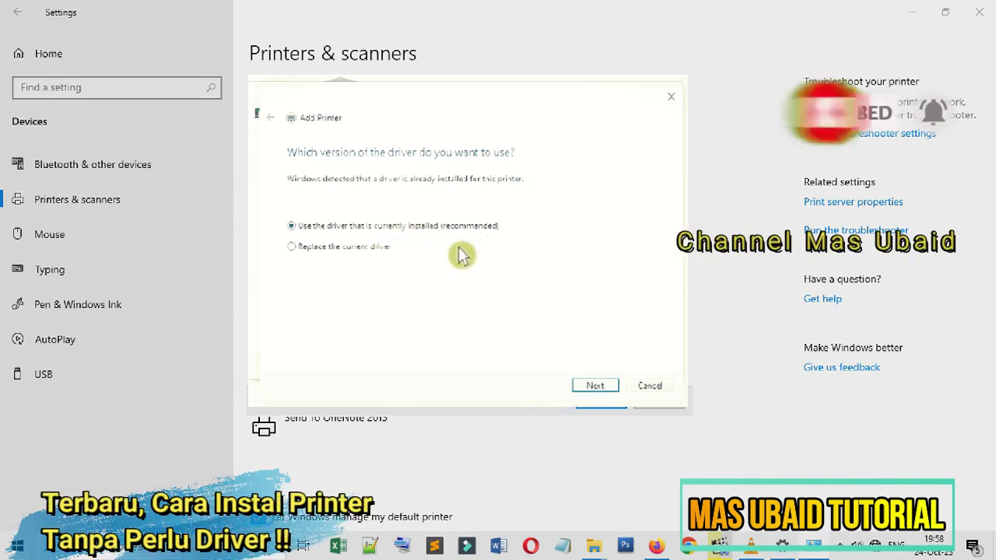
click(601, 396)
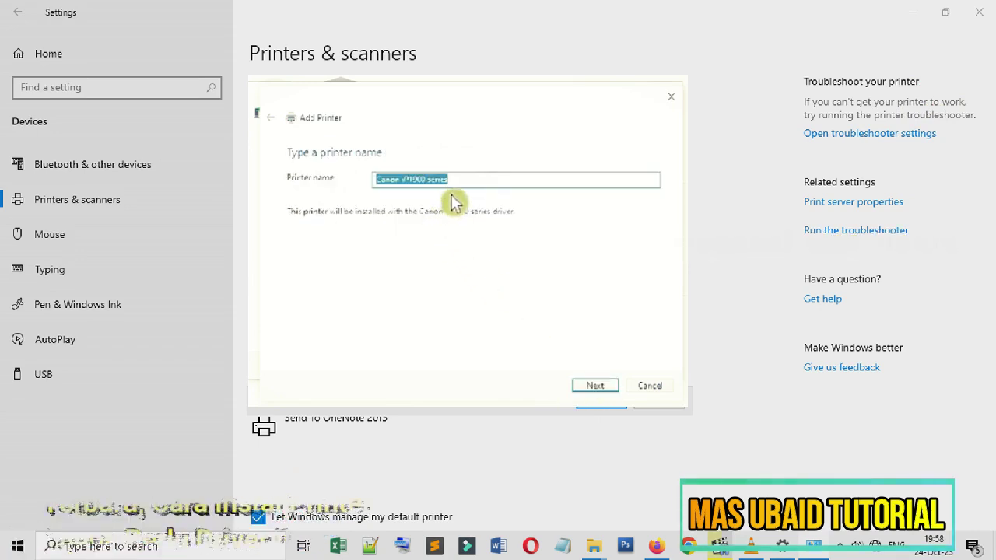
click(472, 185)
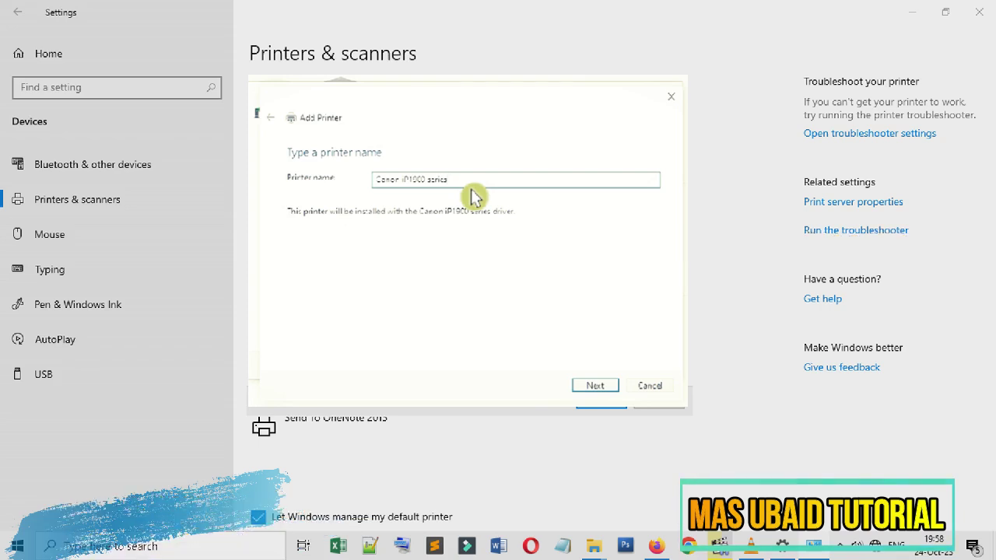
click(616, 394)
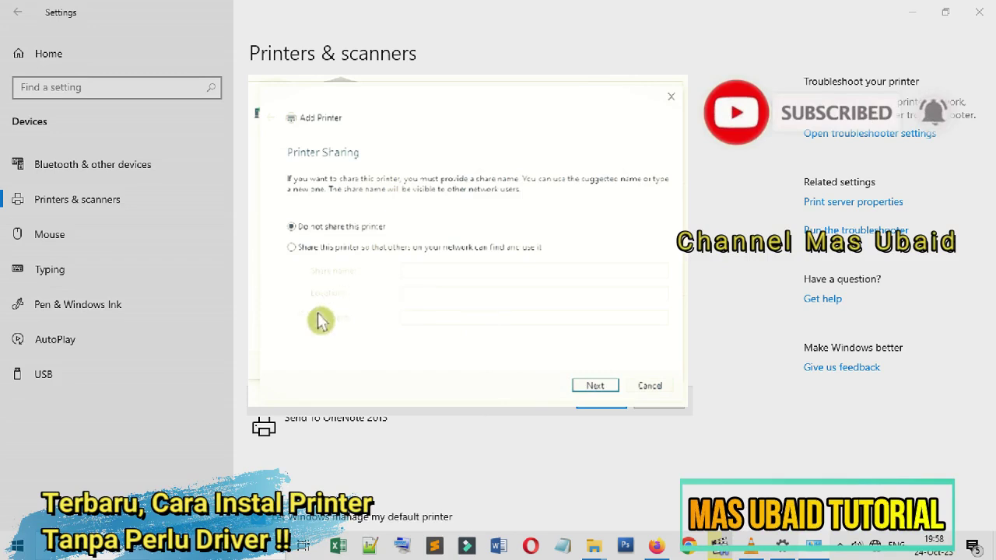
- Choose not to share the printer on the network and finish adding it
click(306, 255)
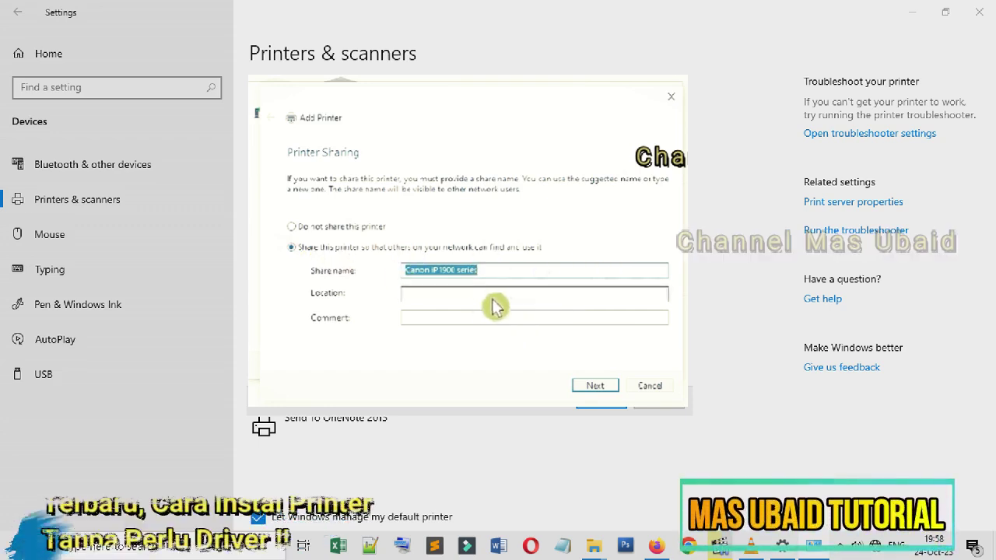
key(alt+d)
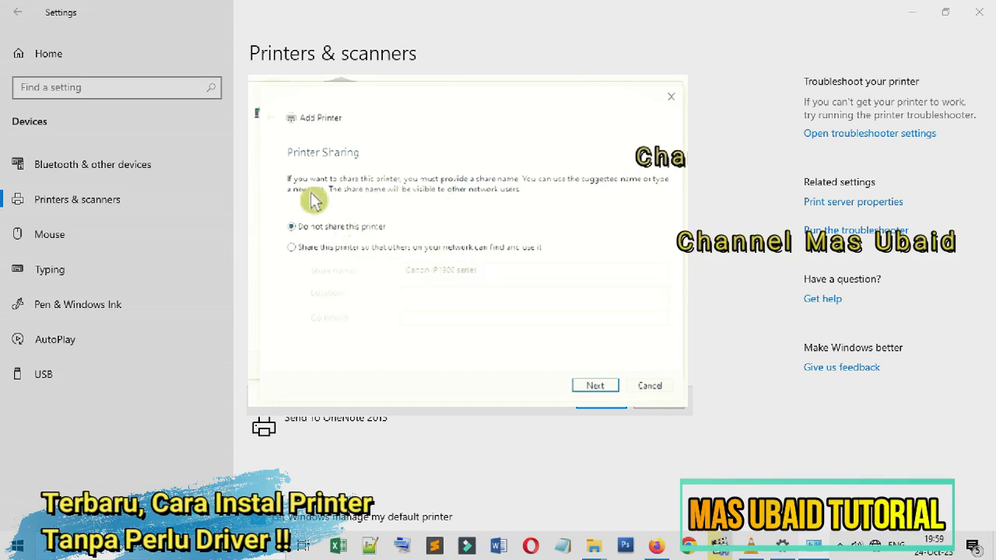
click(613, 399)
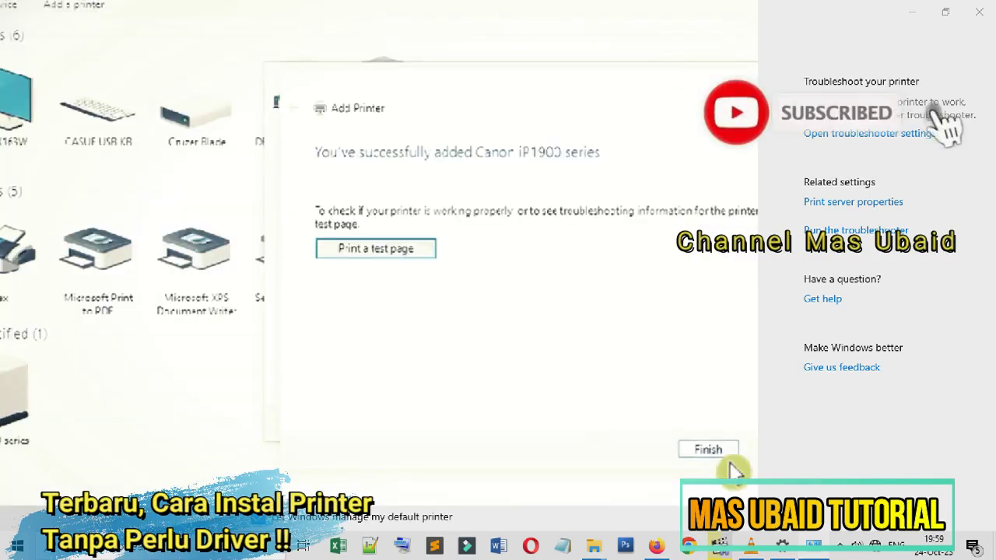
click(725, 460)
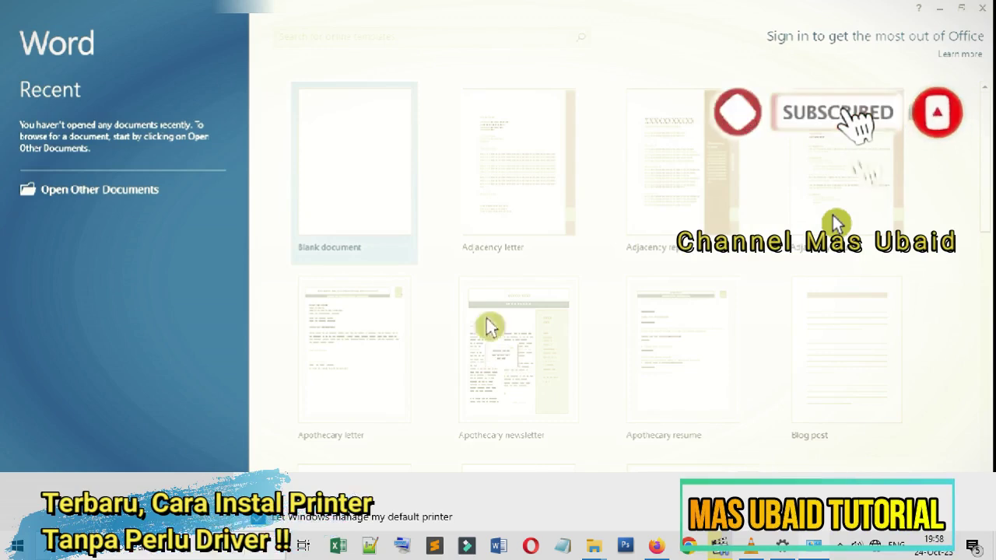
- In Word, create a blank document and enter the line CHANNEL MAS SEMPAY
click(378, 247)
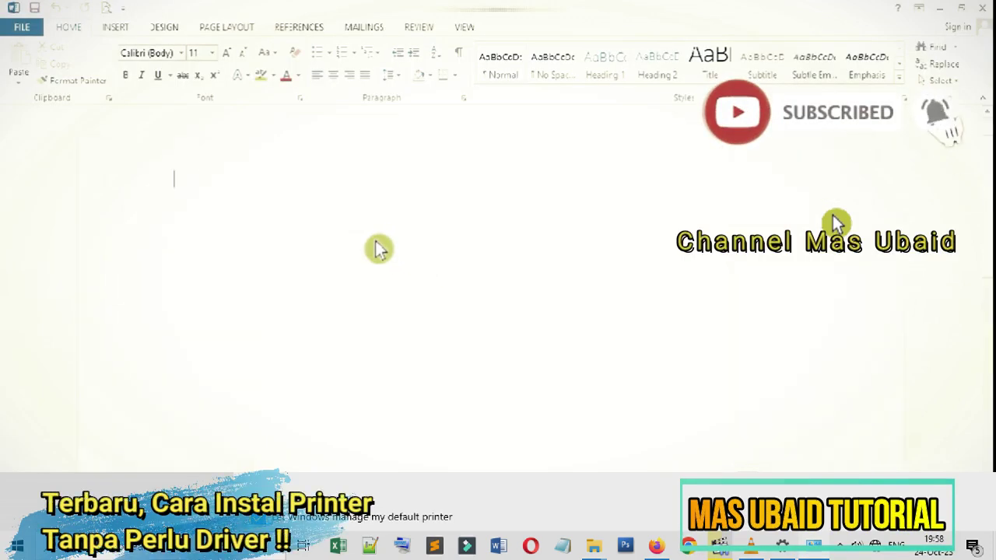
text(asasa)
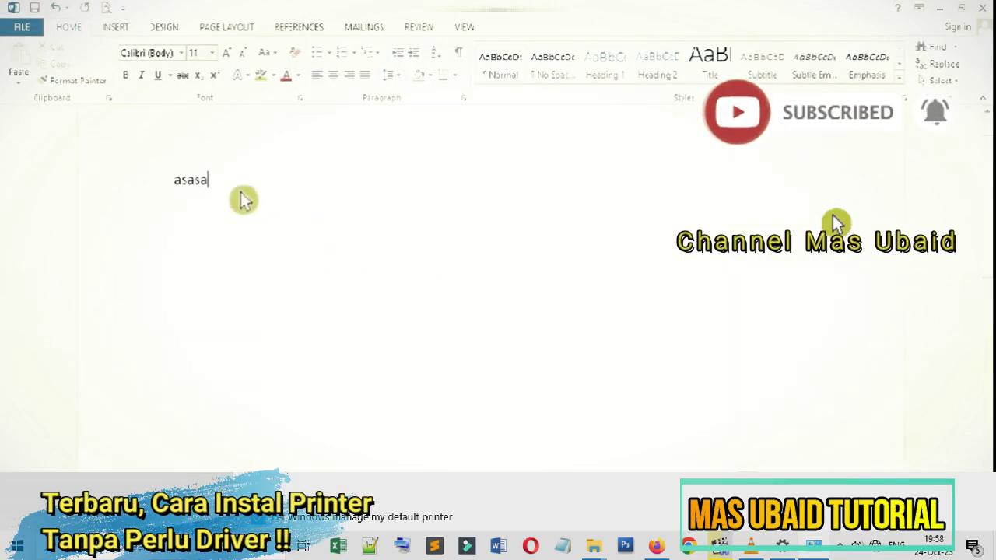
double_click(205, 197)
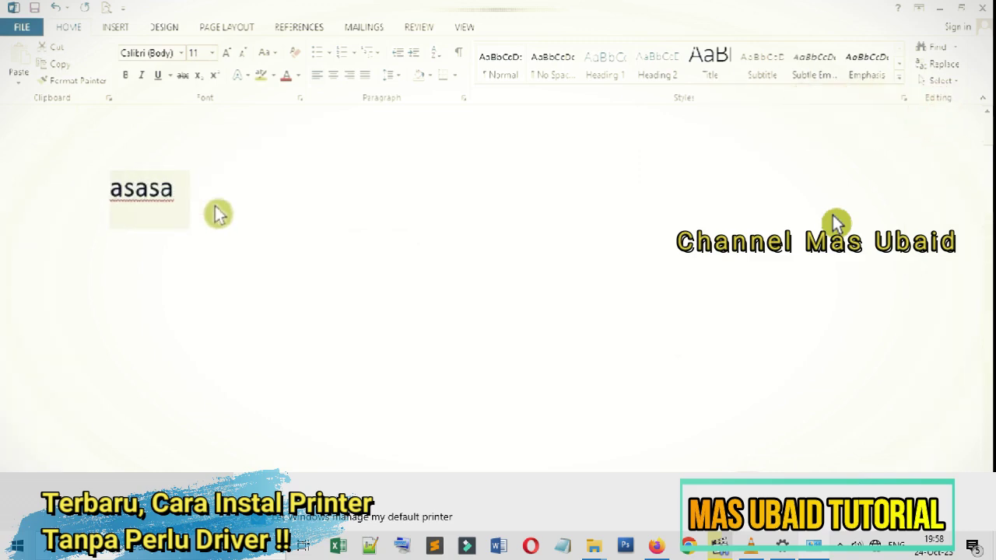
text(C)
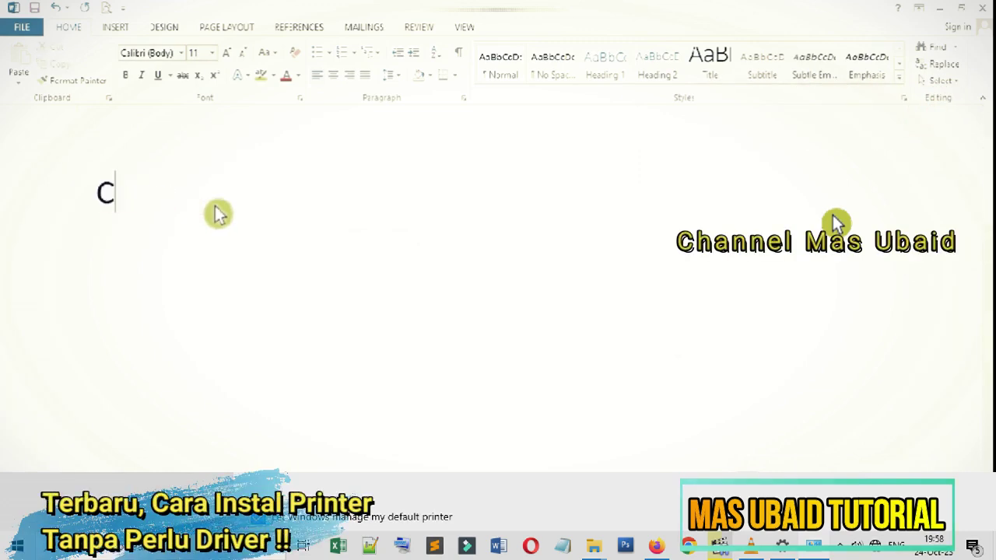
text(HANNEL)
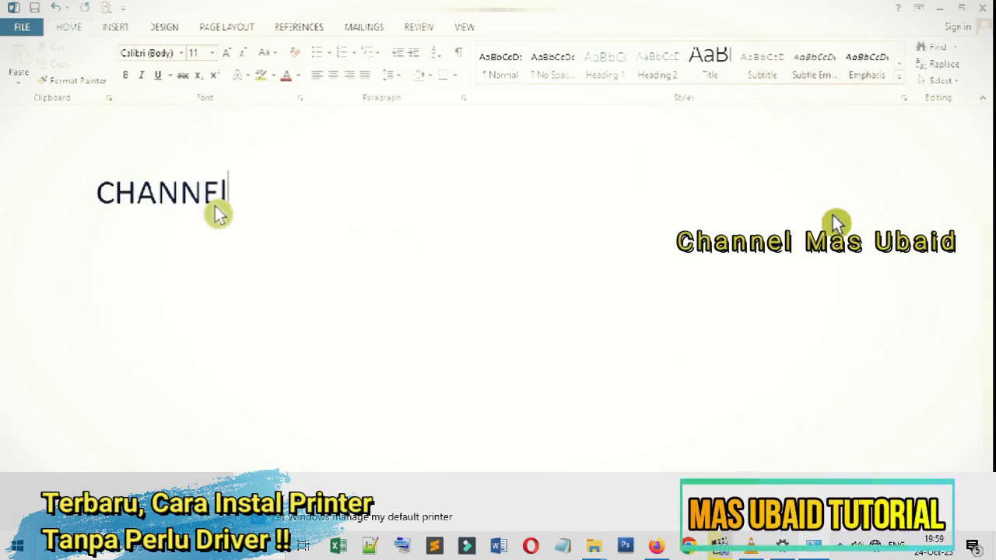
text(L M)
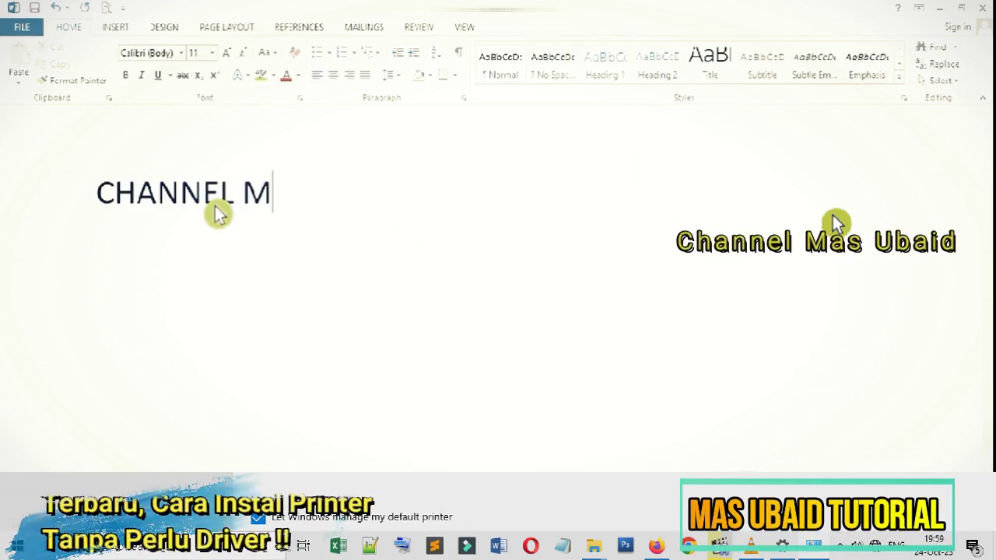
text(AS SEMPAY)
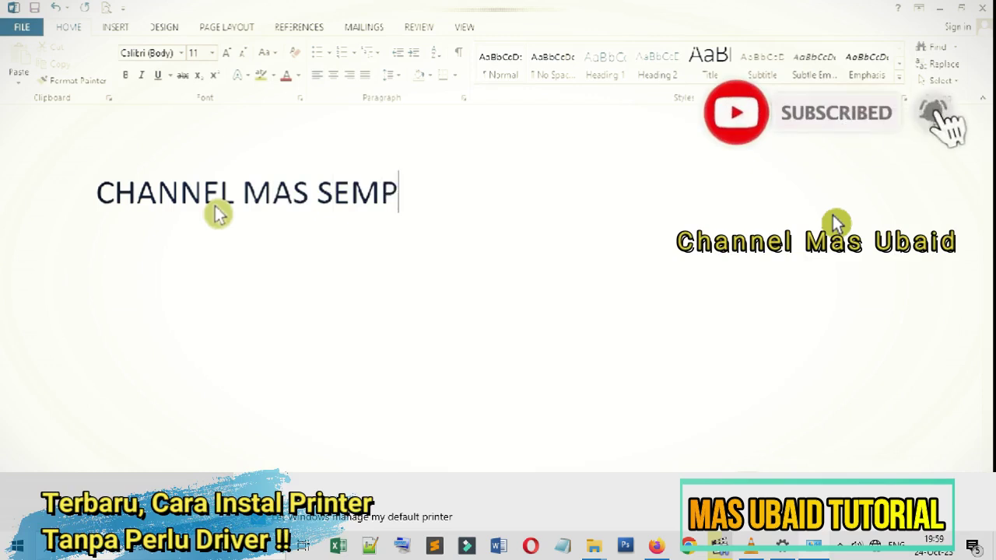
- Make the CHANNEL MAS SEMPAY line bold
triple_click(215, 219)
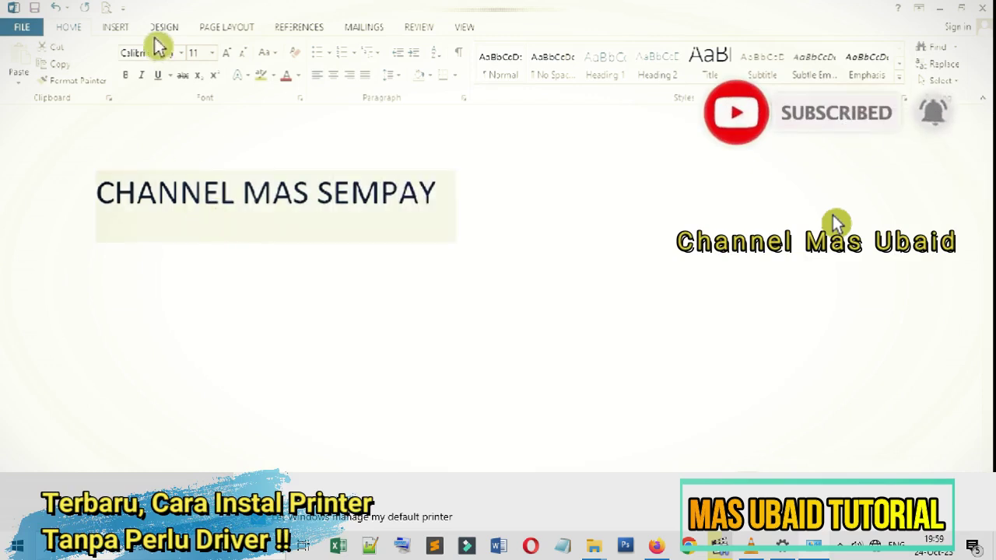
key(ctrl+b)
click(242, 195)
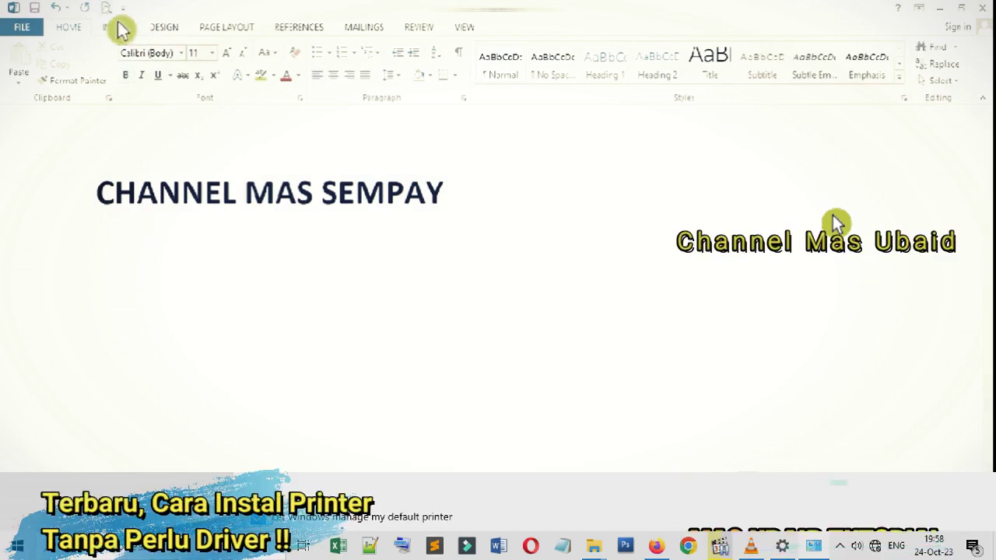
- Open the document's print settings and check the list of available printers for the Canon iP1900 series
key(ctrl+p)
click(251, 204)
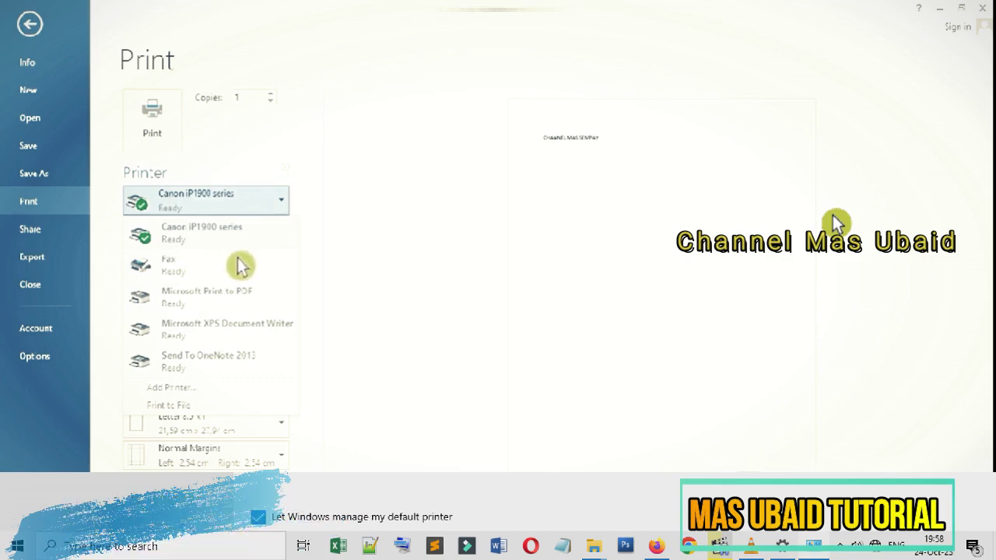
key(Escape)
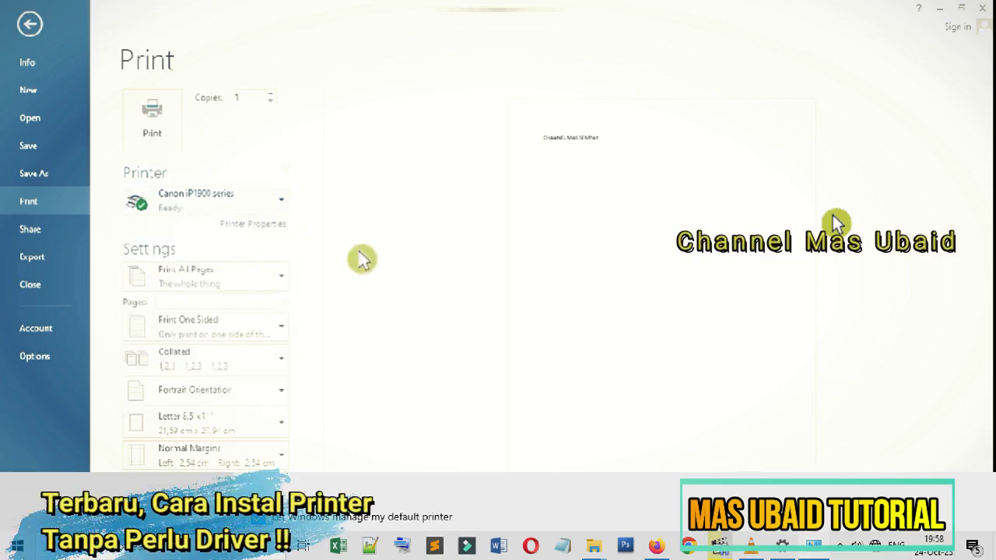